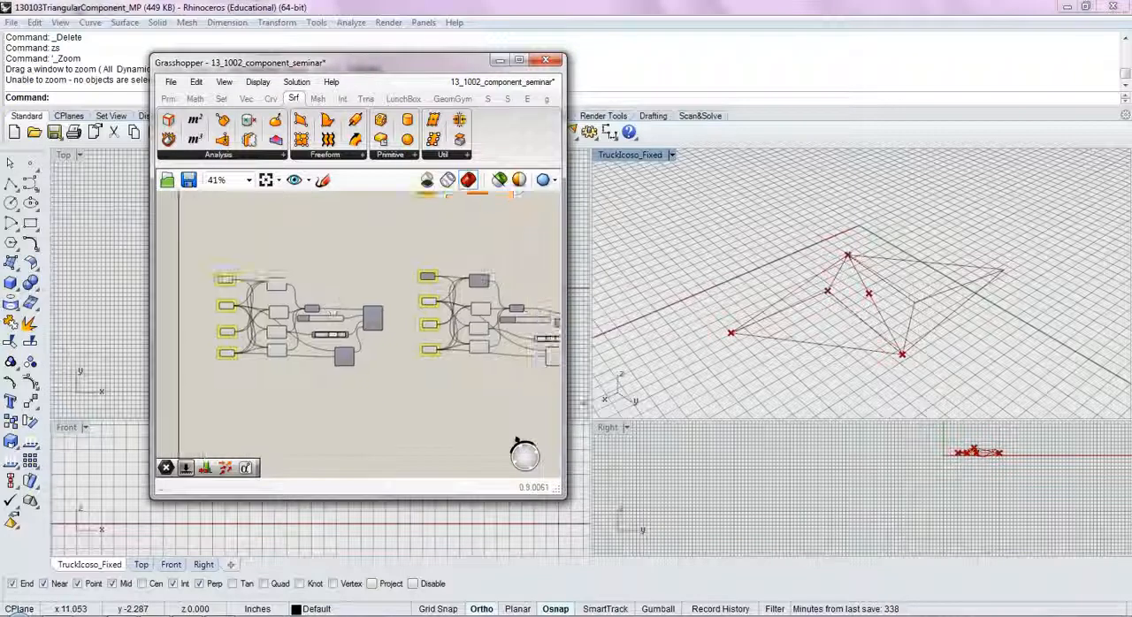
Step: Duplicate the polyline component definition and place the copy in the empty canvas area below the original groups
scroll(431, 417, "down", 3)
left_click_drag(463, 235, 310, 358)
key("ctrl+c")
key("ctrl+v")
left_click_drag(356, 304, 233, 403)
left_click(384, 356)
right_click_drag(346, 329, 384, 357)
Step: Hide the preview of the original component groups so that only the new copy is displayed
left_click_drag(499, 355, 209, 271)
middle_click(235, 280)
left_click(280, 237)
left_click(412, 398)
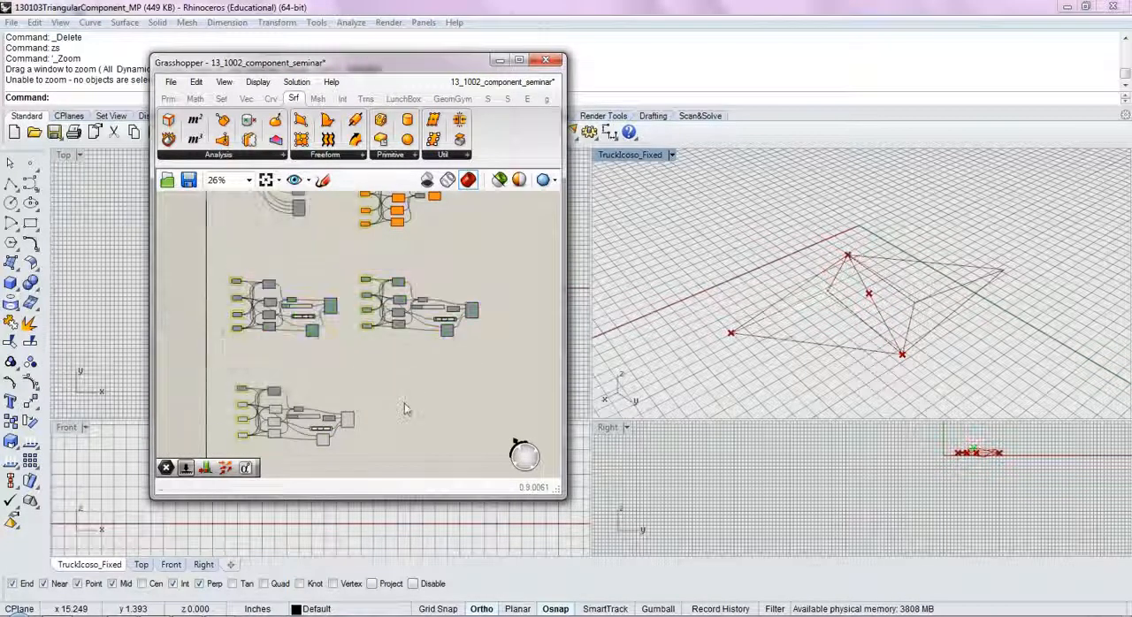
Step: Enable the preview of the centerpt point parameter in the copied definition
right_click_drag(396, 410, 413, 374)
scroll(267, 361, "up", 4)
scroll(268, 361, "up", 2)
left_click(312, 292)
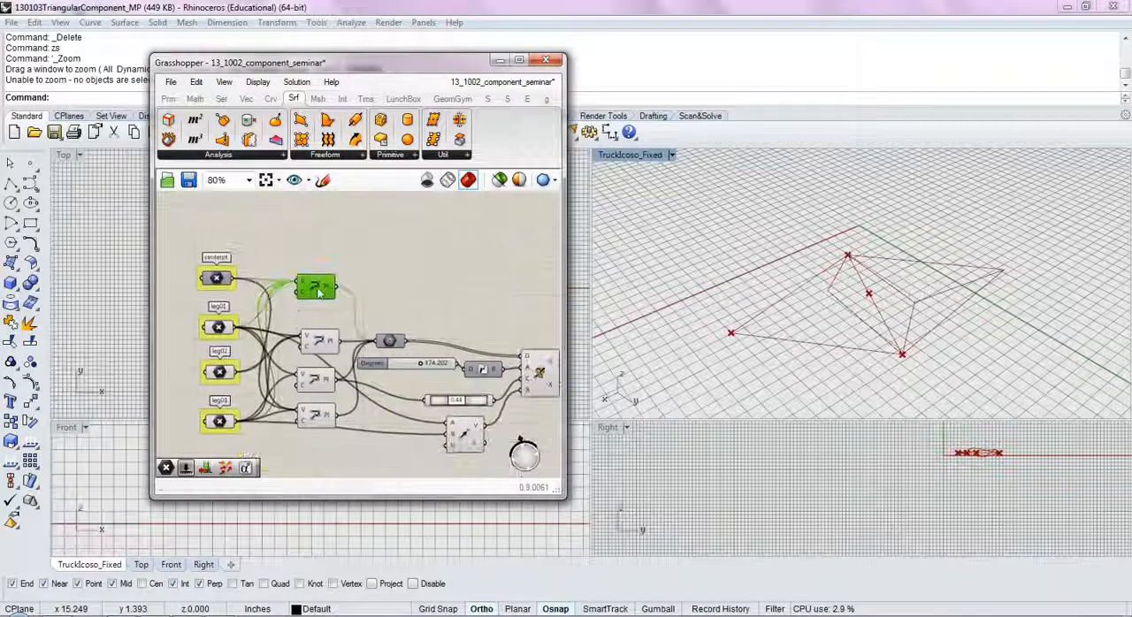
middle_click(230, 280)
left_click(274, 248)
left_click(310, 239)
Step: Add a Move component above the polyline components of the copied definition
right_click_drag(388, 272, 367, 308)
right_click_drag(798, 308, 834, 272)
scroll(837, 290, "up", 5)
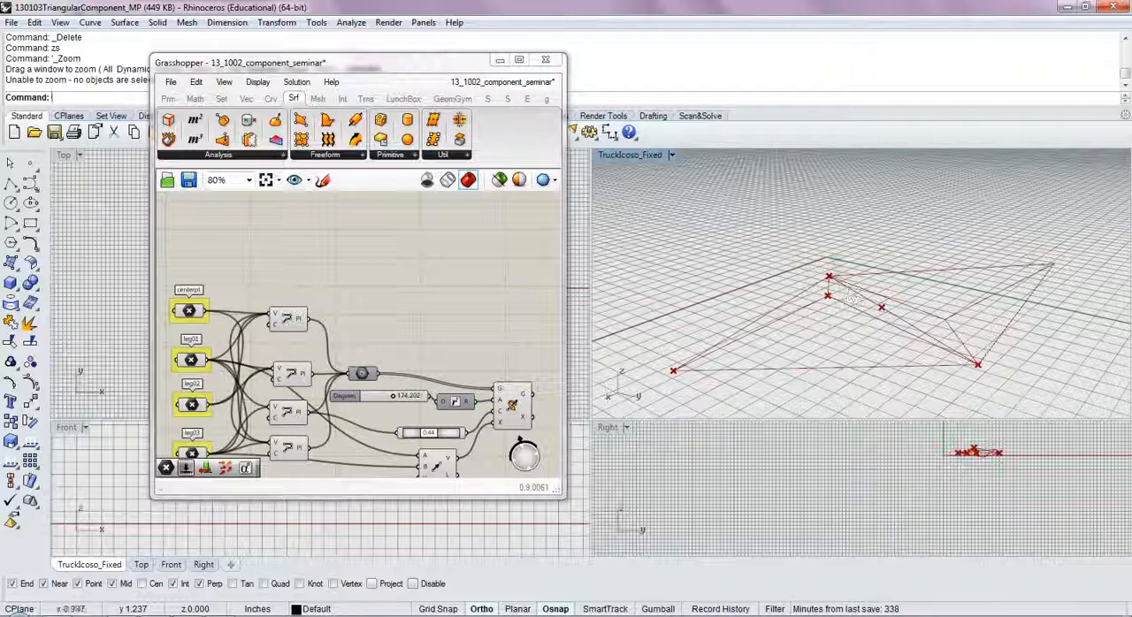
right_click_drag(856, 319, 887, 342)
left_click(396, 293)
double_click(396, 293)
type("mov")
key("Return")
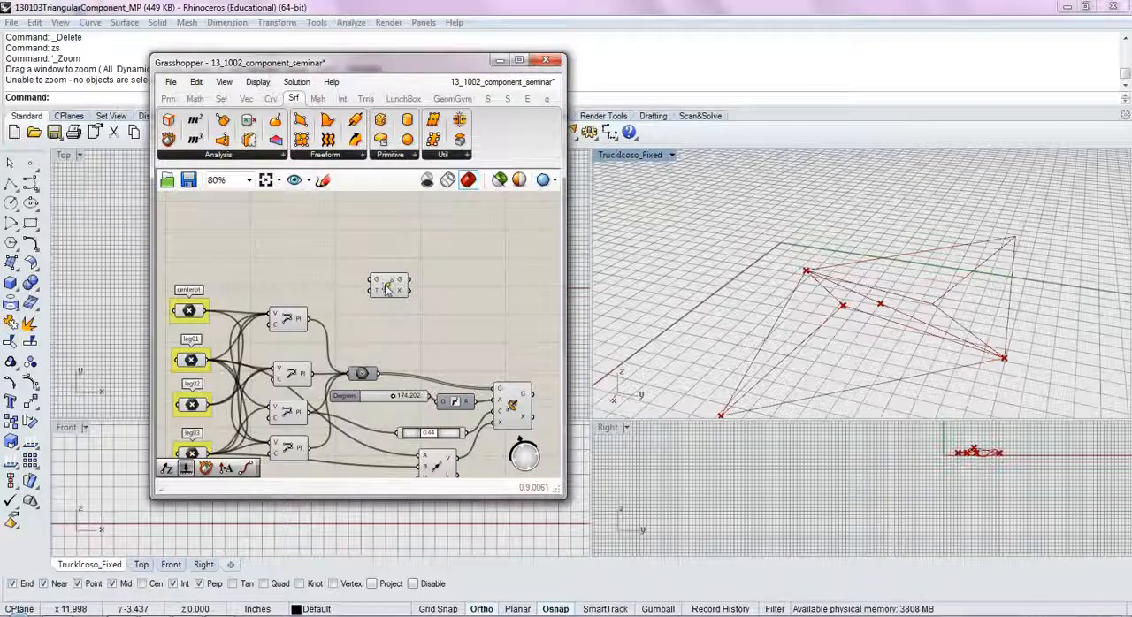
scroll(382, 283, "up", 5)
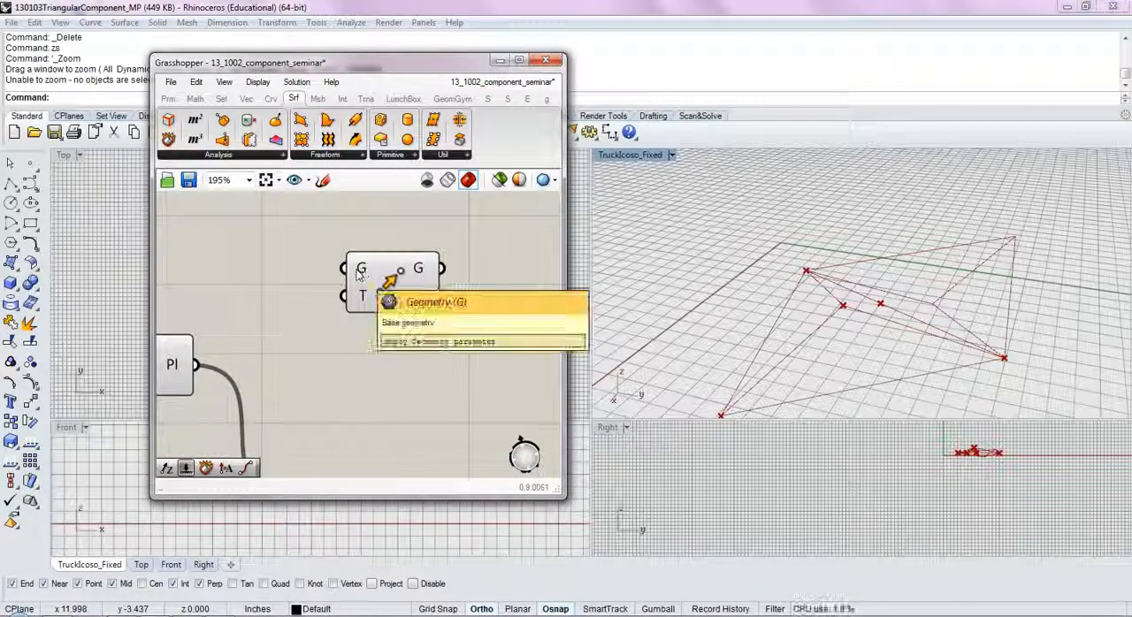
mouse_move(362, 298)
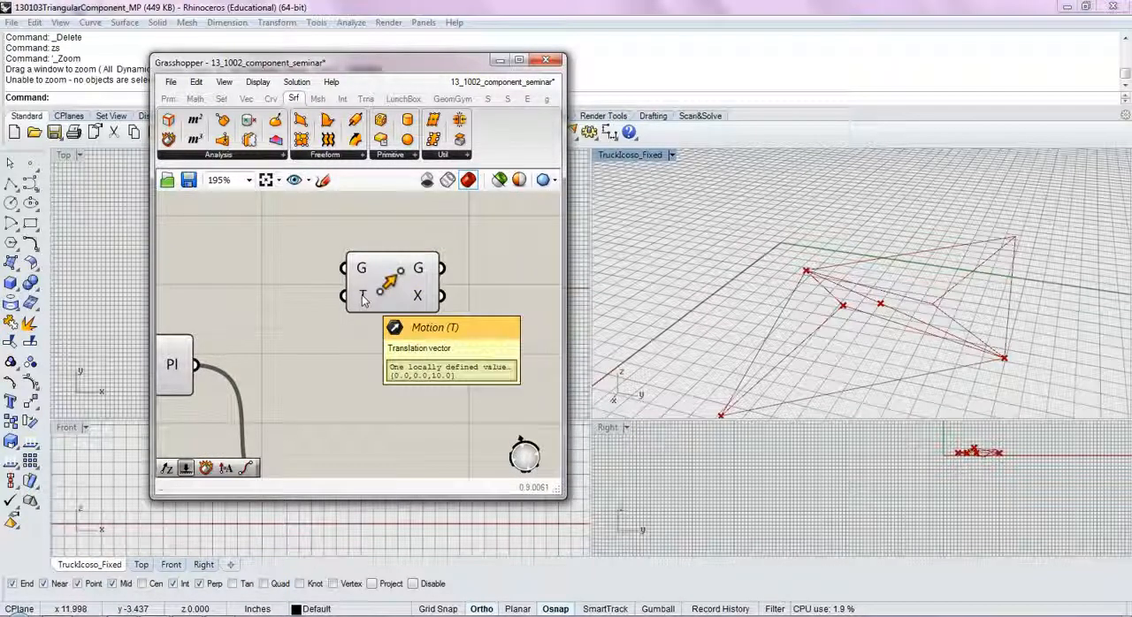
Step: Connect the centerpt point parameter to the Move component's Geometry input
scroll(451, 300, "down", 5)
left_click_drag(451, 301, 375, 297)
left_click_drag(272, 322, 369, 256)
left_click(255, 324)
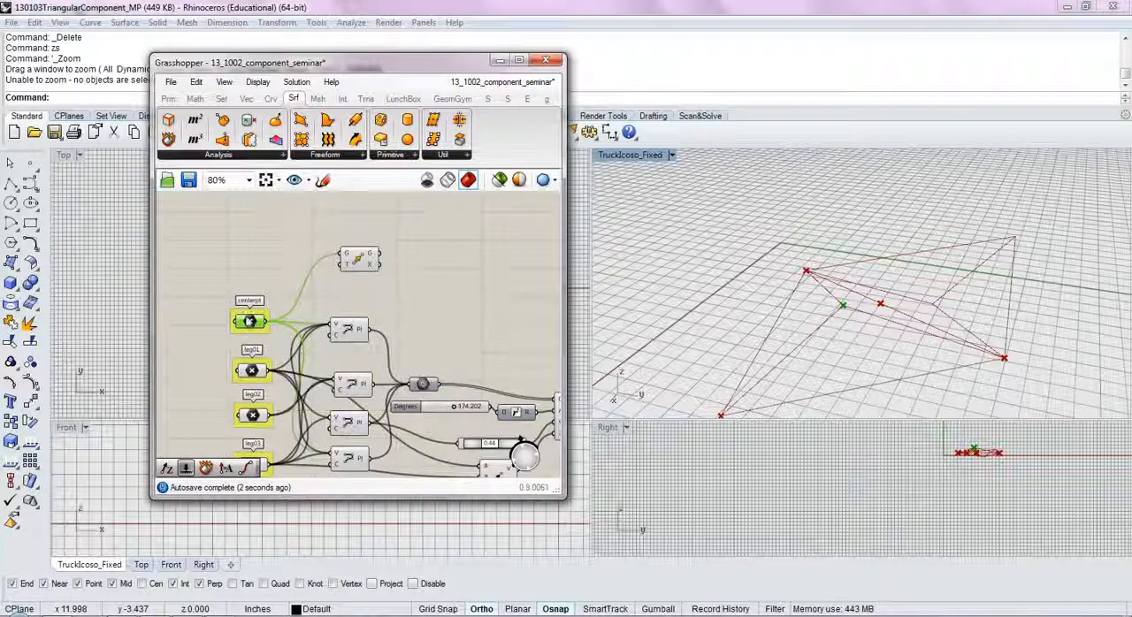
left_click(416, 274)
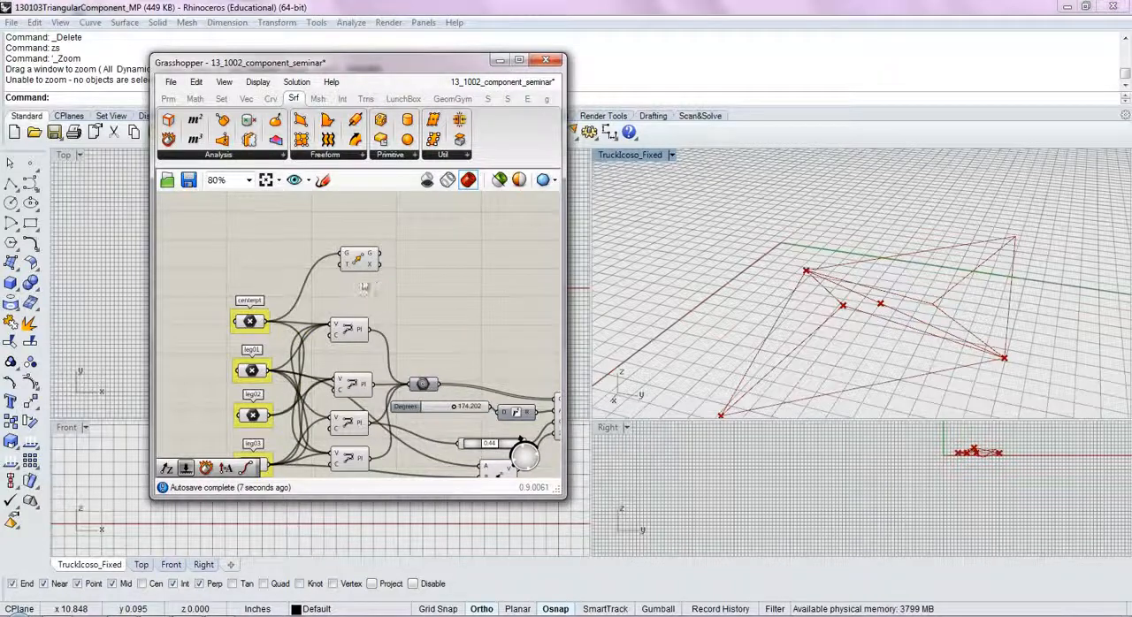
Step: Add a Unit Z vector component and place it beside the Move component
scroll(353, 270, "up", 3)
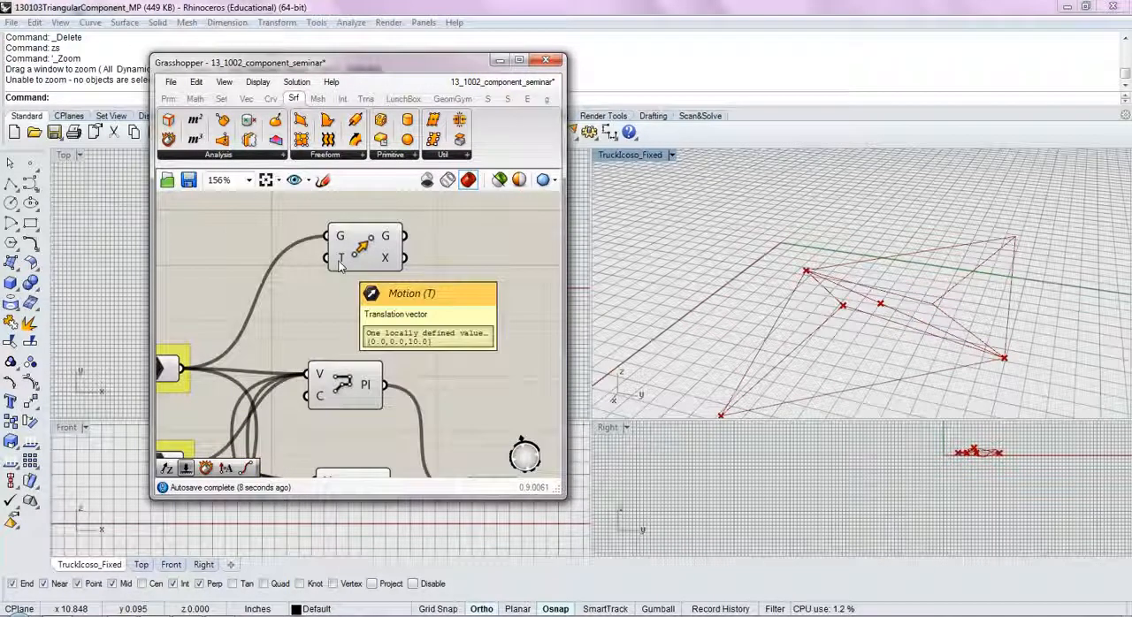
double_click(349, 303)
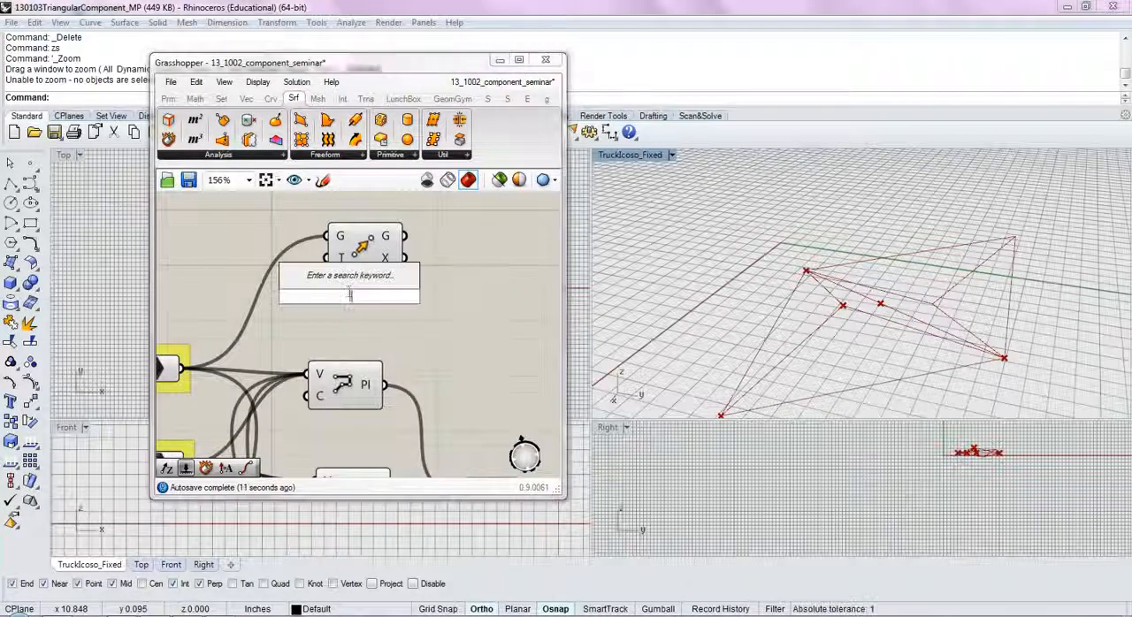
type("z")
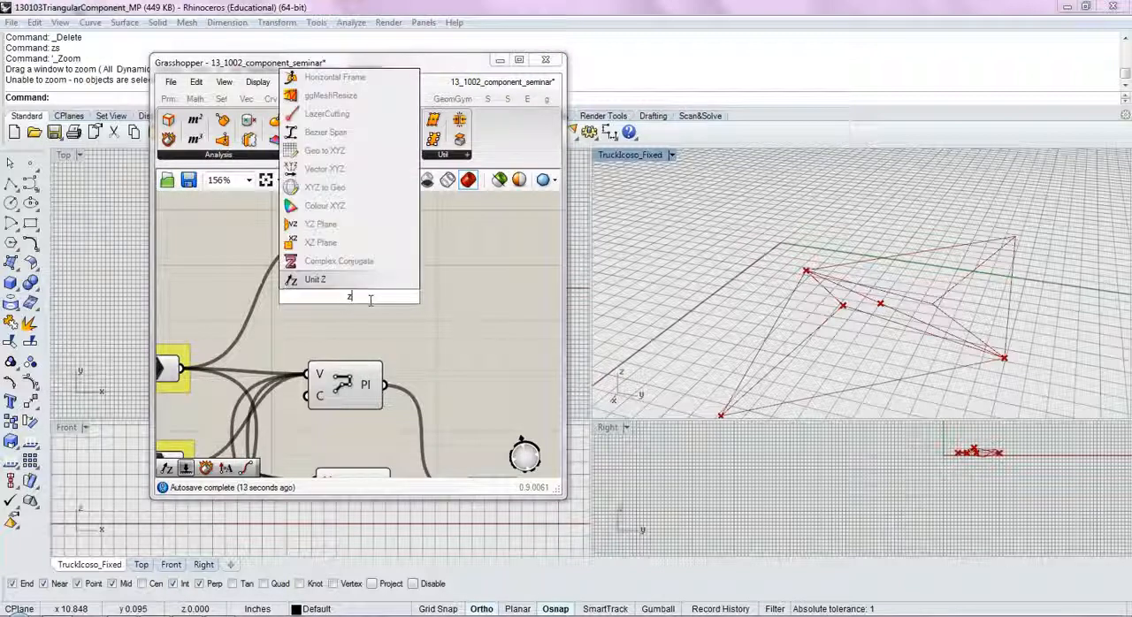
left_click(317, 283)
left_click_drag(350, 300, 248, 258)
right_click_drag(310, 257, 375, 292)
left_click(365, 331)
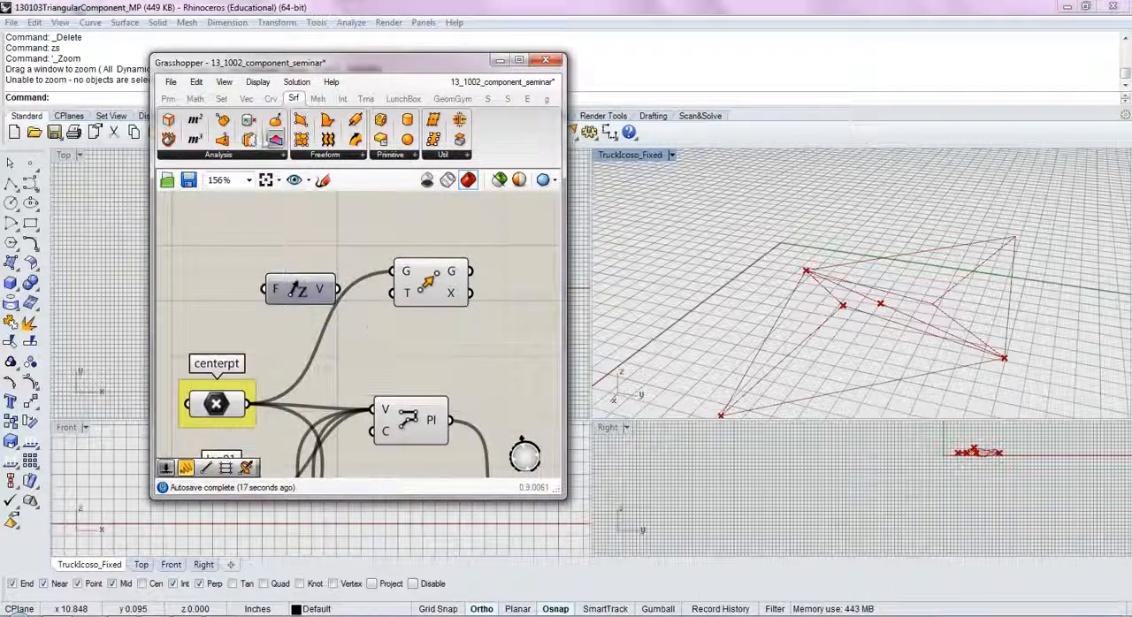
Step: Connect the Unit Z vector output to the Move component's Motion input and view the moved centre point
left_click(245, 98)
left_click(513, 156)
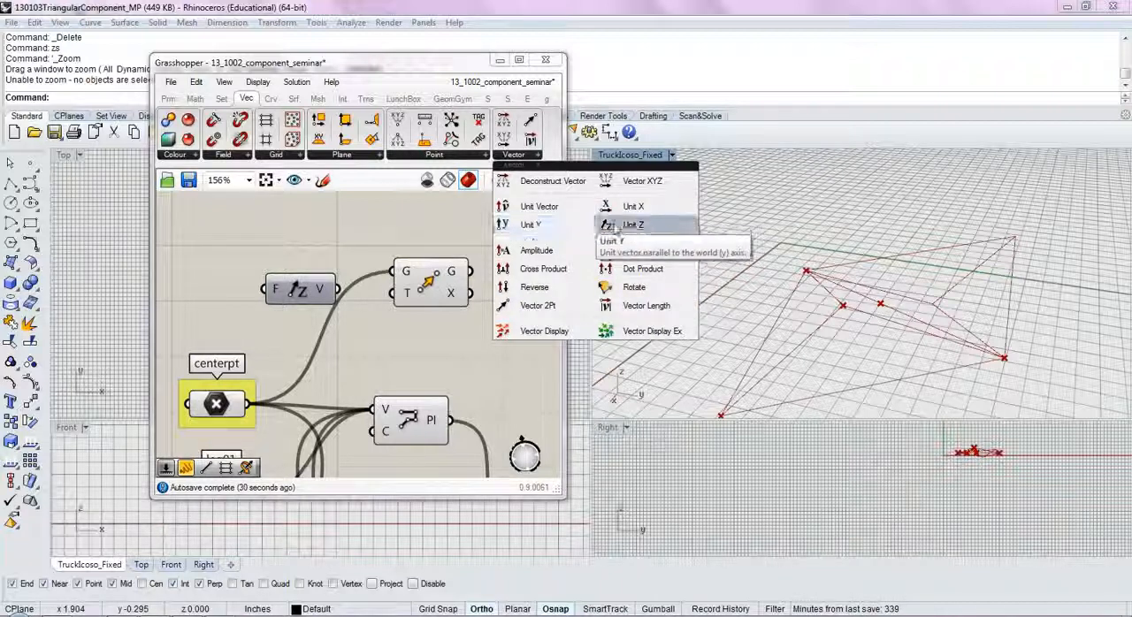
left_click(346, 251)
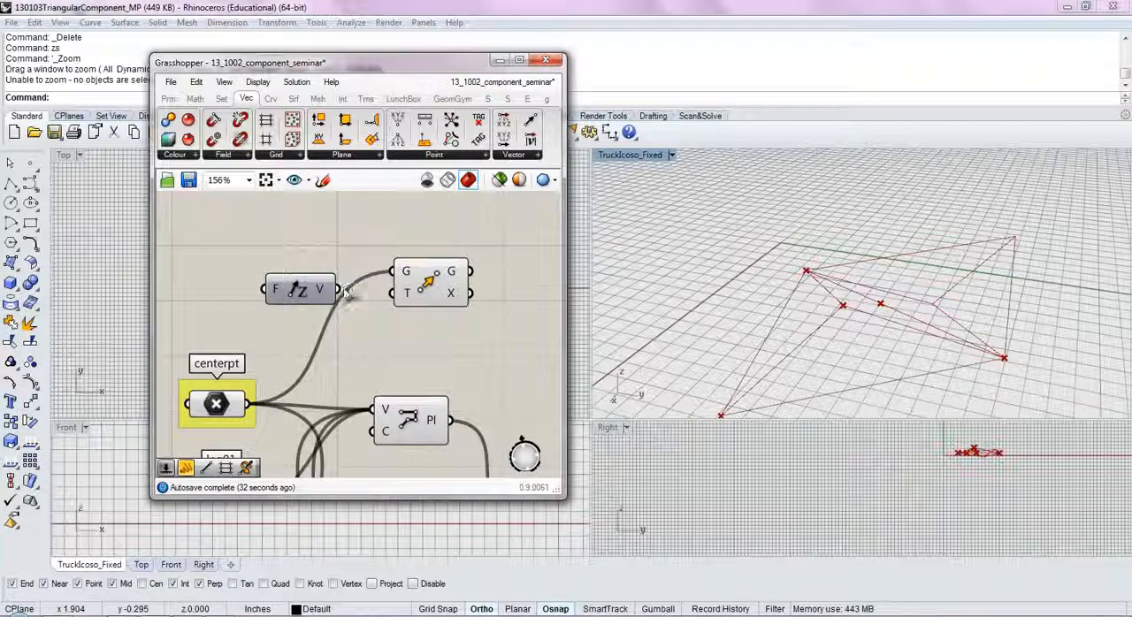
right_click_drag(718, 306, 714, 269)
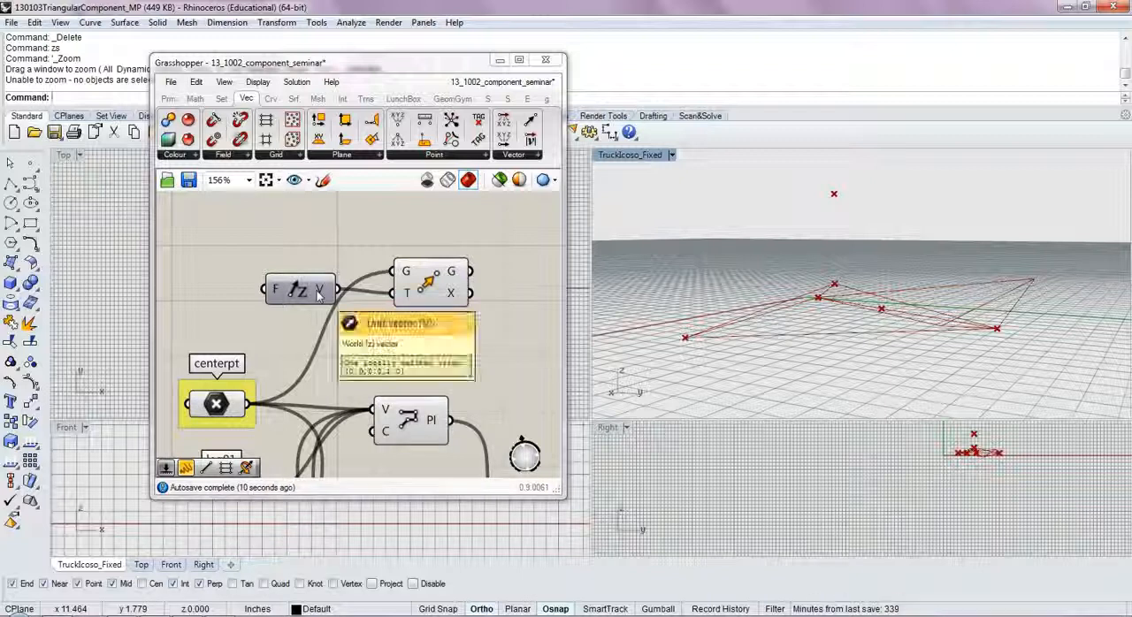
double_click(299, 237)
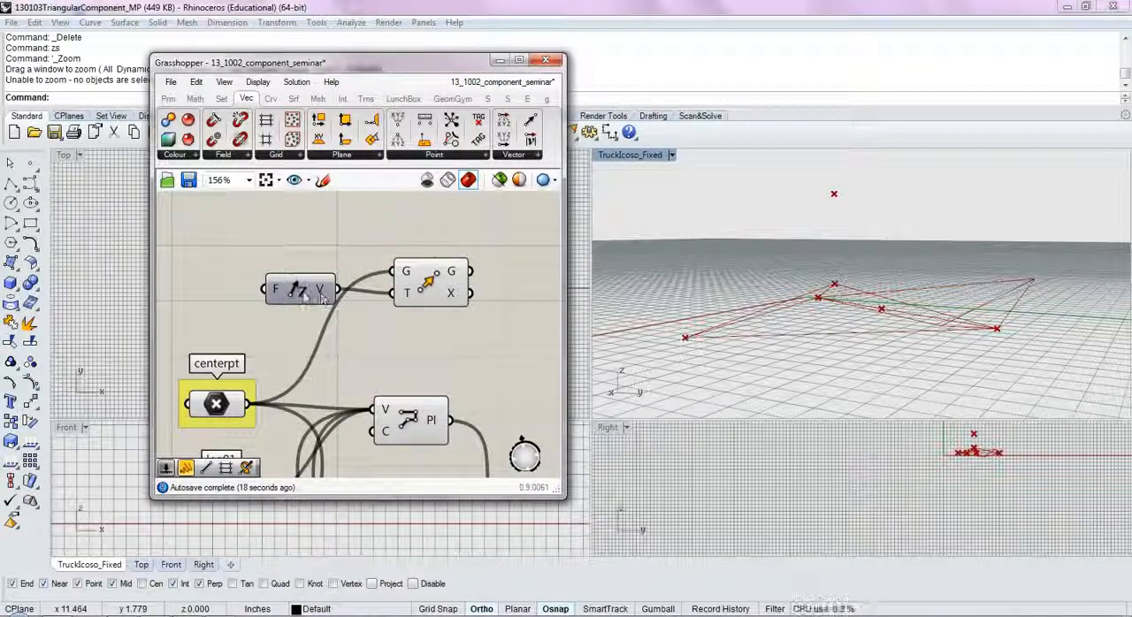
double_click(321, 246)
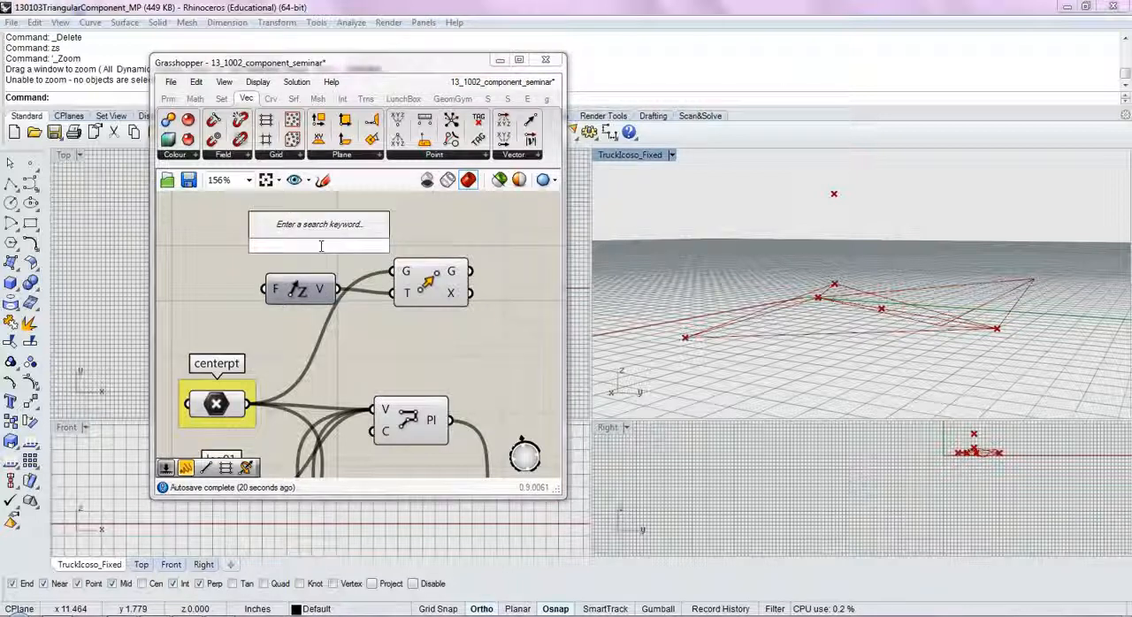
type("nu")
key("Escape")
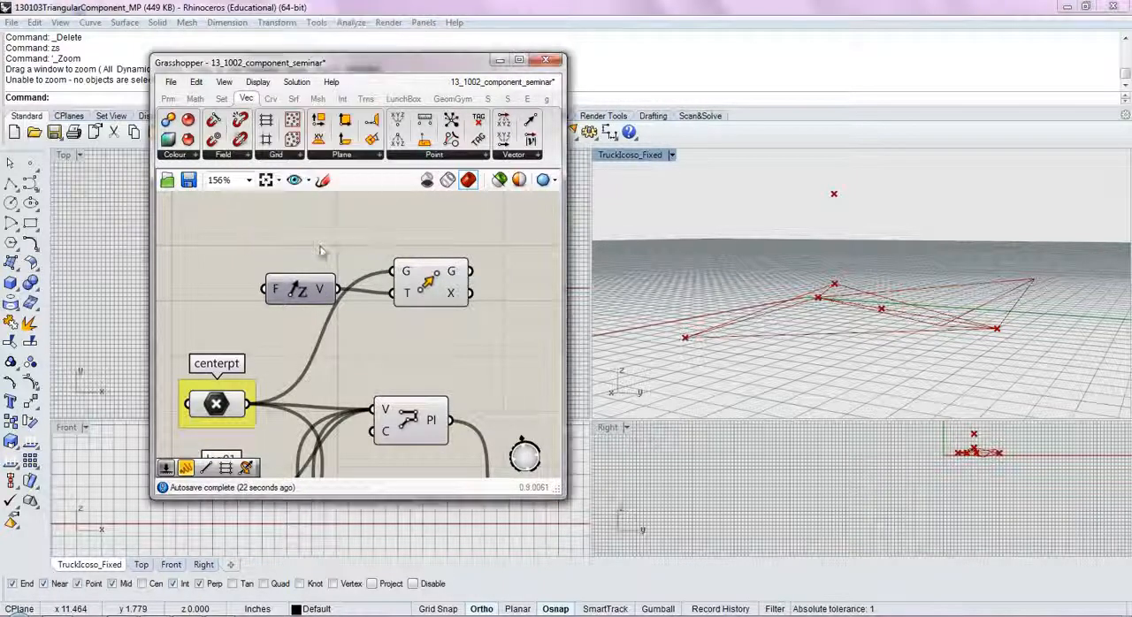
Step: Copy the number slider from the component group above and connect the copy to the Unit Z factor input
scroll(329, 283, "down", 4)
right_click_drag(385, 287, 373, 425)
left_click(417, 292)
left_click_drag(423, 298, 240, 421)
right_click_drag(240, 421, 253, 363)
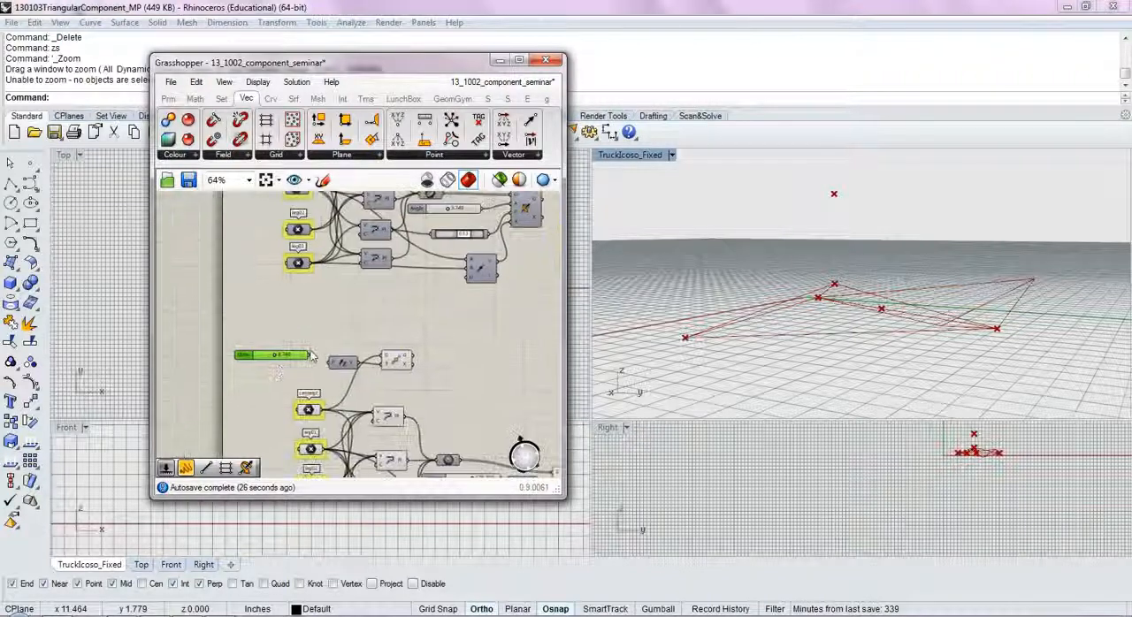
scroll(253, 362, "up", 4)
left_click_drag(361, 389, 355, 374)
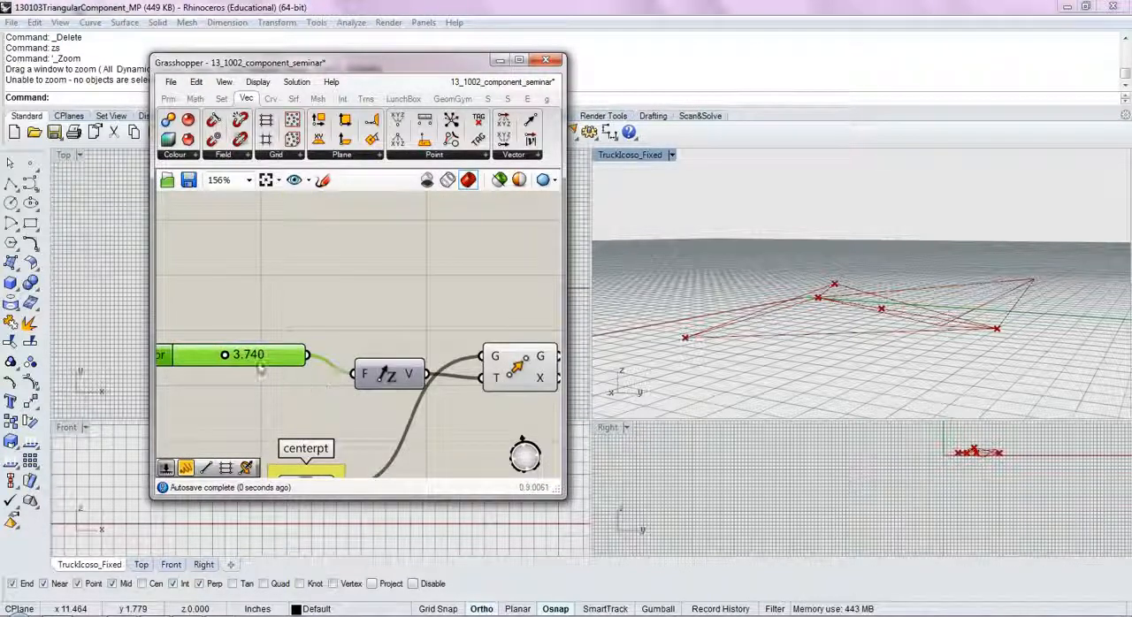
Step: Try different values on the Factor slider and check its numeric settings without changing its domain
left_click_drag(205, 357, 261, 353)
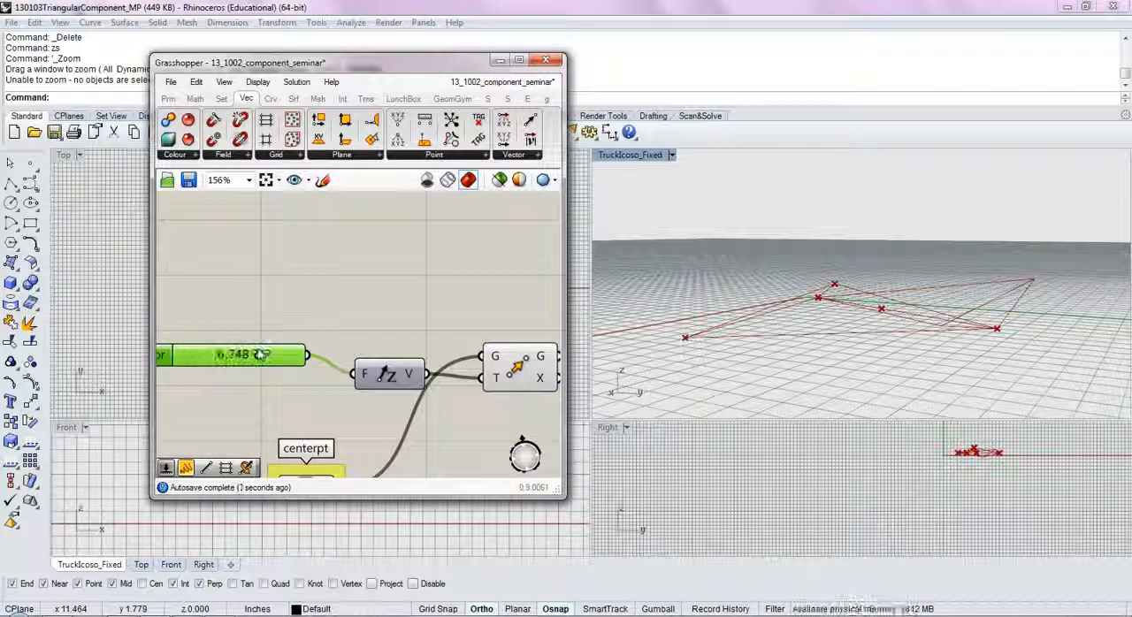
double_click(196, 360)
left_click(161, 360)
double_click(161, 357)
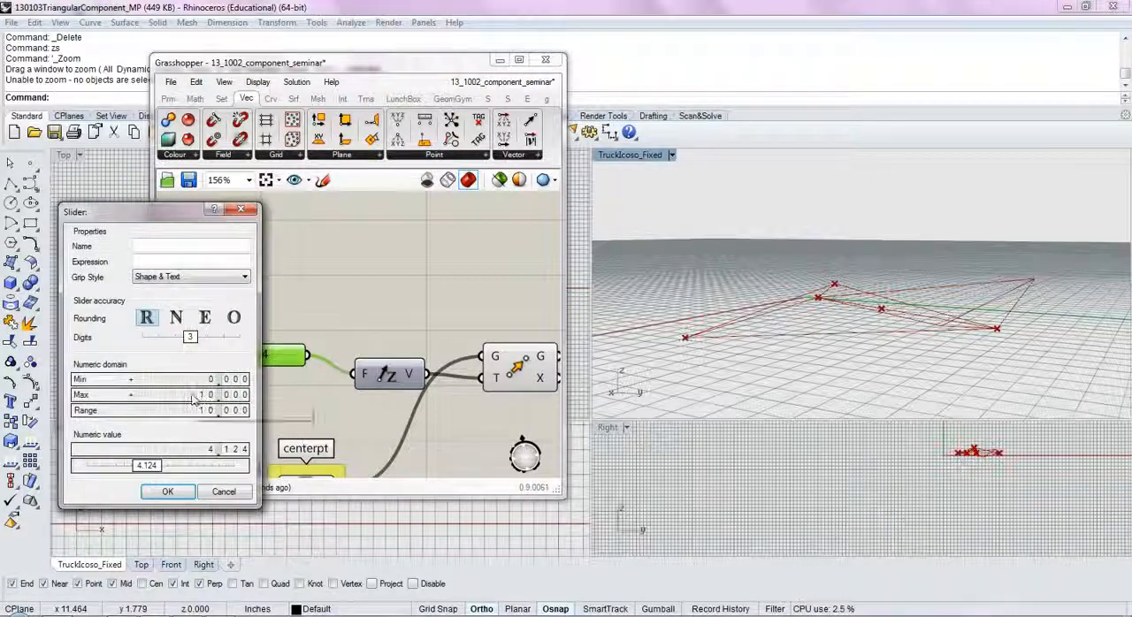
left_click(168, 491)
Step: Set the Factor slider's maximum to 2
right_click_drag(865, 288, 839, 309)
scroll(876, 315, "down", 10)
scroll(879, 316, "up", 3)
double_click(217, 374)
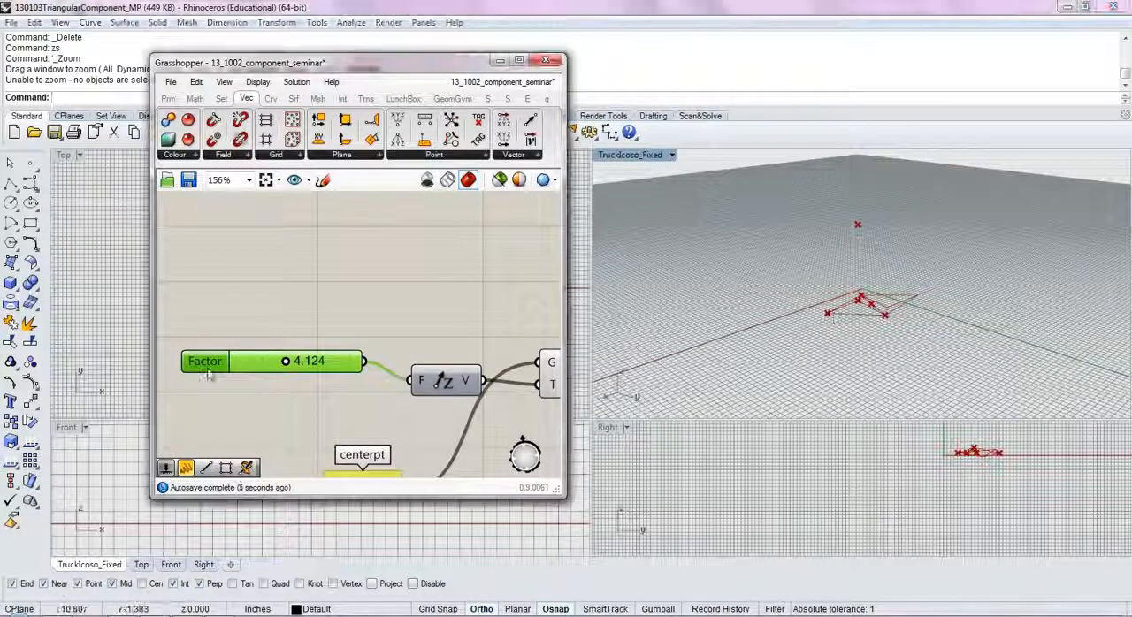
double_click(251, 408)
type("2")
left_click(214, 505)
Step: Set the Factor slider to 1.476 and check the height of the moved centre point in the perspective view
scroll(350, 375, "up", 2)
left_click_drag(406, 366, 363, 378)
right_click_drag(809, 356, 801, 257)
scroll(884, 304, "up", 4)
scroll(424, 341, "down", 5)
right_click_drag(432, 329, 370, 329)
Step: Line up the Unit Z component with its slider and shift the centerpt parameter slightly upward
left_click_drag(322, 329, 315, 322)
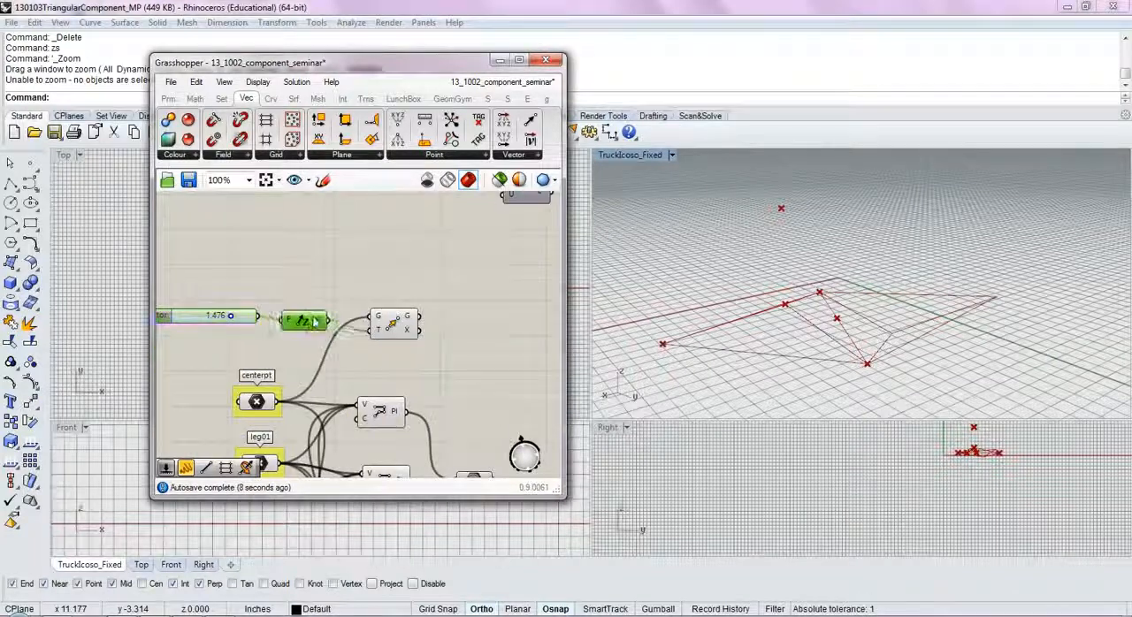
left_click(397, 327)
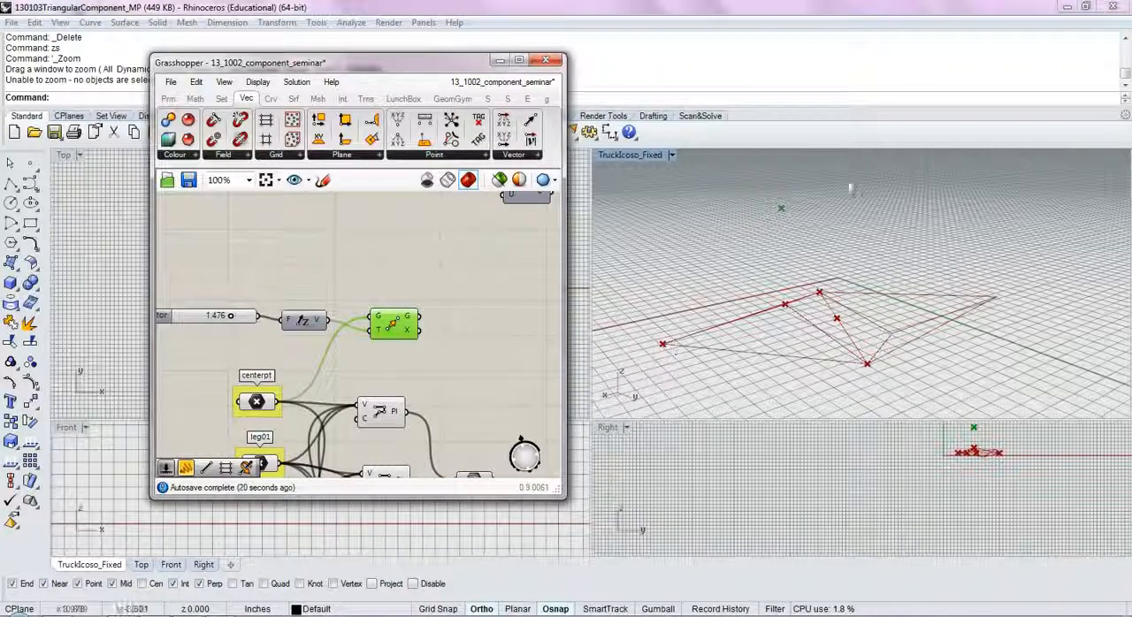
right_click_drag(447, 391, 402, 339)
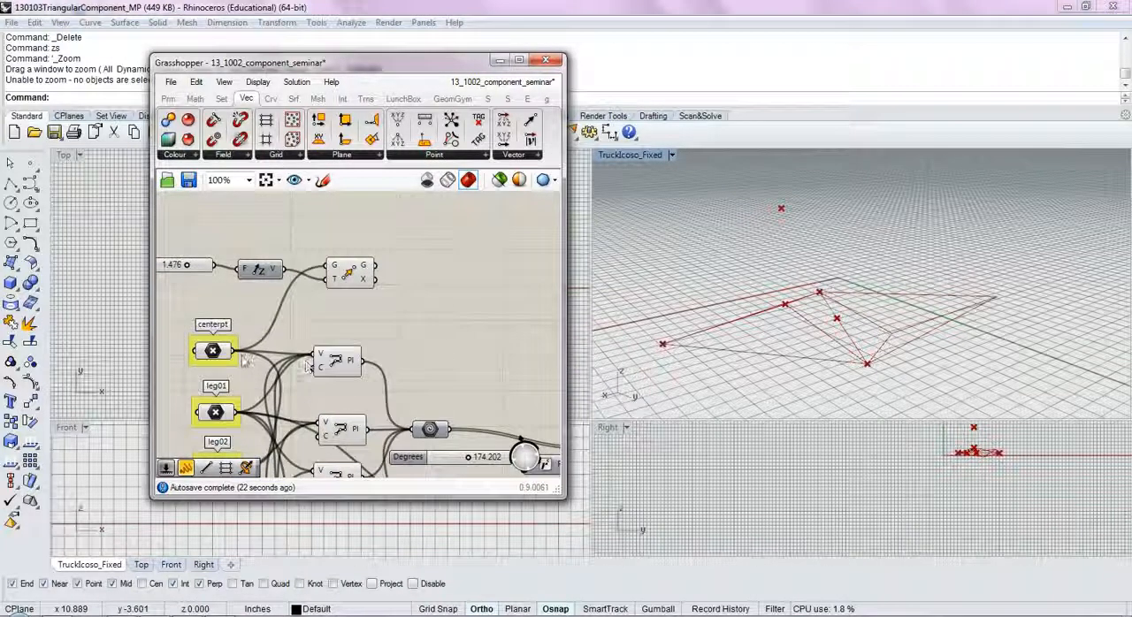
left_click_drag(212, 351, 207, 332)
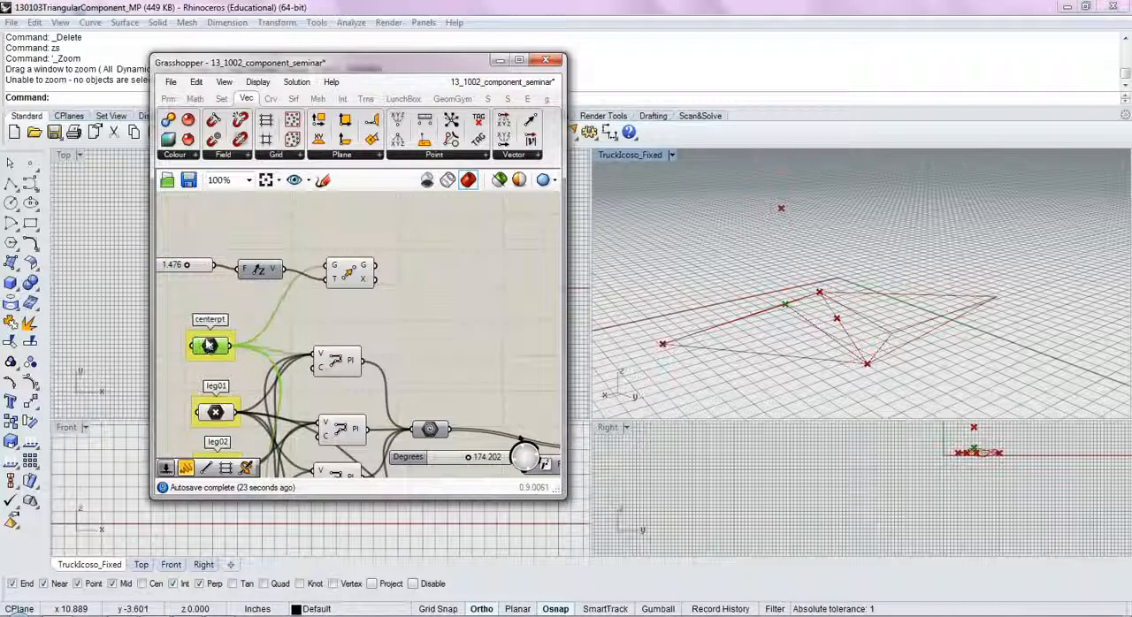
Step: Add a PolyLine component after the Move component, linking the moved centre point with leg01
double_click(454, 270)
type("pol")
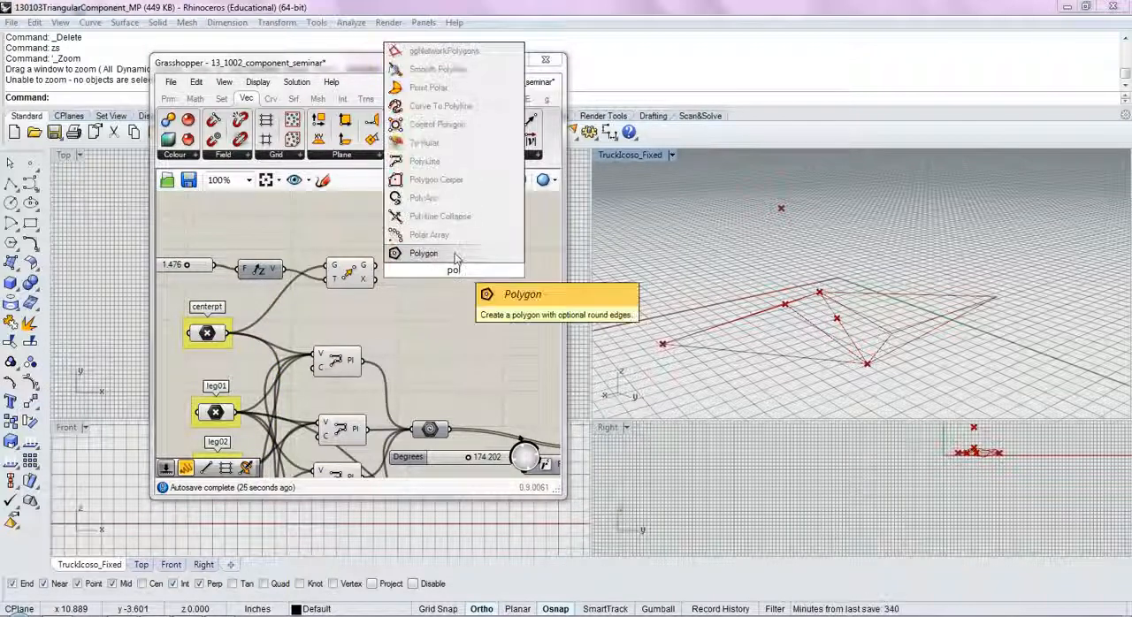
left_click(426, 162)
left_click_drag(420, 270, 239, 413)
Step: Duplicate the new PolyLine component and wire the copy to the moved centre point and leg02
left_click(461, 280)
key("ctrl+c")
key("ctrl+v")
right_click_drag(456, 317, 476, 260)
left_click_drag(451, 238, 260, 412, "shift")
Step: Rewire a third PolyLine component so it joins the moved centre point with leg03
left_click_drag(258, 356, 489, 298, "ctrl")
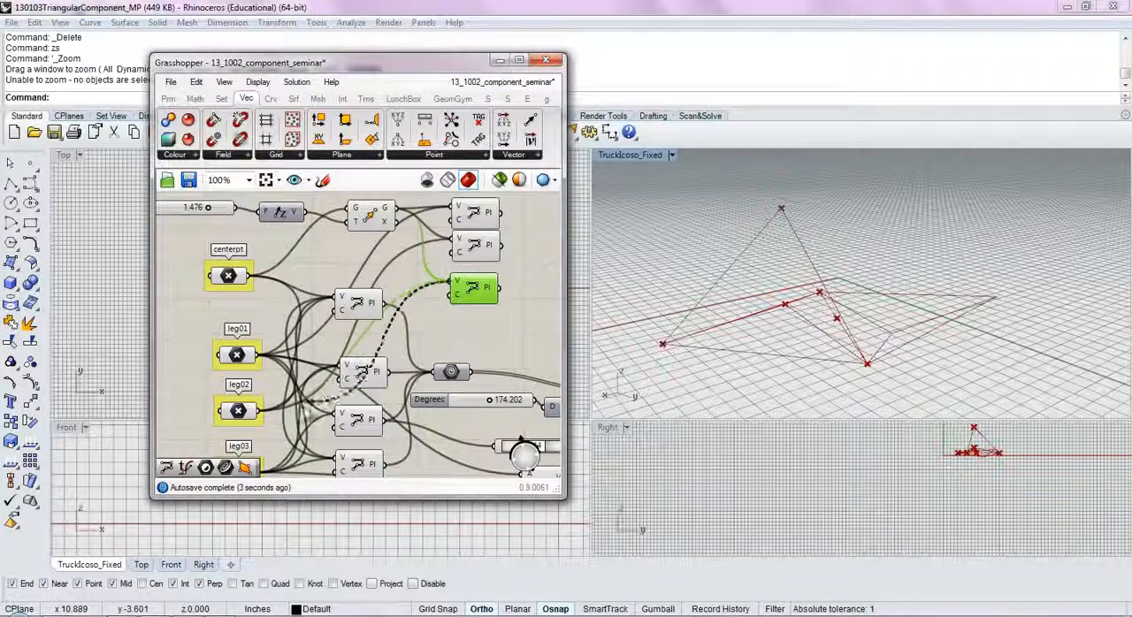
right_click_drag(278, 461, 287, 407)
left_click_drag(266, 419, 461, 230)
right_click_drag(468, 240, 455, 312)
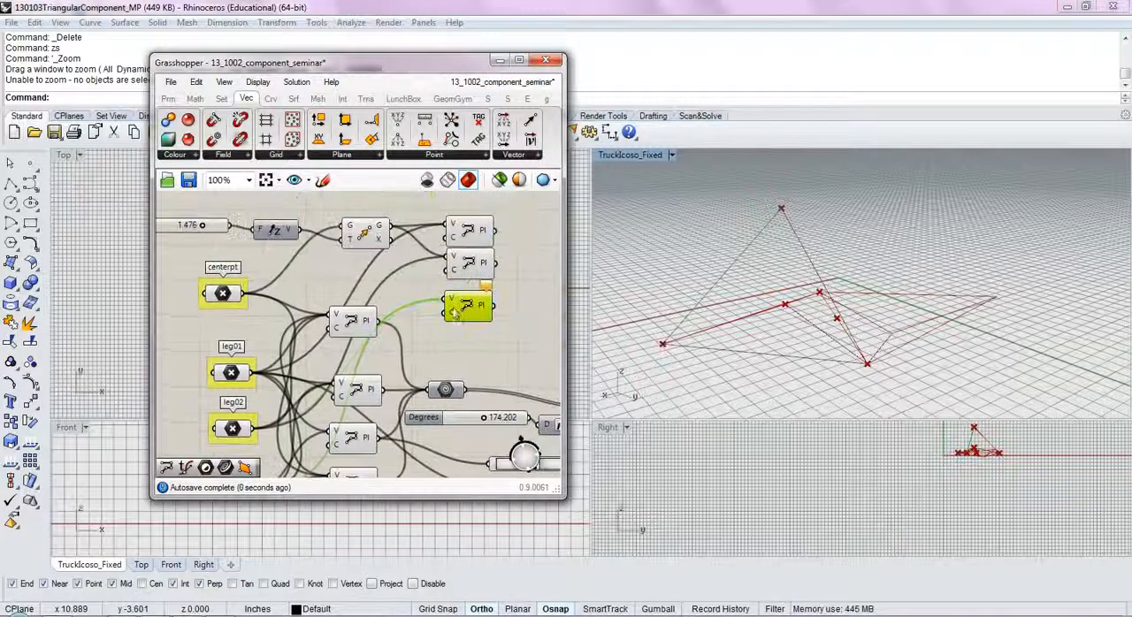
left_click_drag(445, 301, 392, 227, "shift")
Step: Lower the Factor slider to about 0.8 to bring the raised apex point down
right_click_drag(854, 271, 666, 317)
right_click_drag(163, 222, 215, 258)
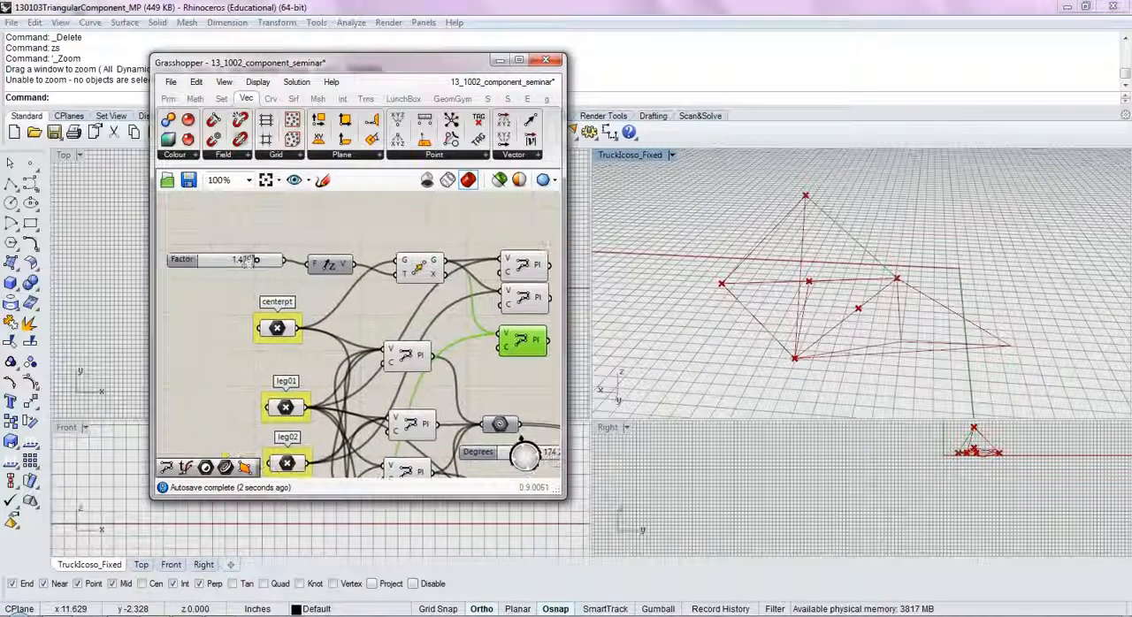
left_click(247, 262)
left_click_drag(247, 262, 217, 263)
Step: Examine which lines in the perspective view belong to the three new polylines and to the original polyline components
scroll(429, 317, "down", 3)
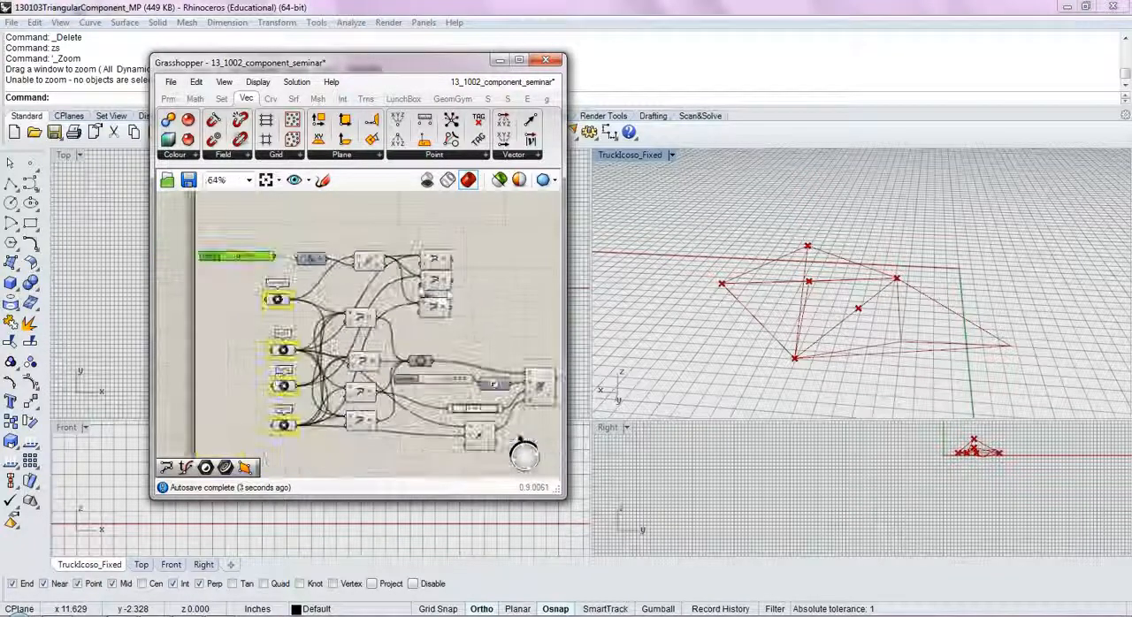
left_click_drag(467, 247, 413, 330)
right_click_drag(419, 281, 398, 254)
right_click_drag(607, 331, 814, 318)
left_click(350, 298)
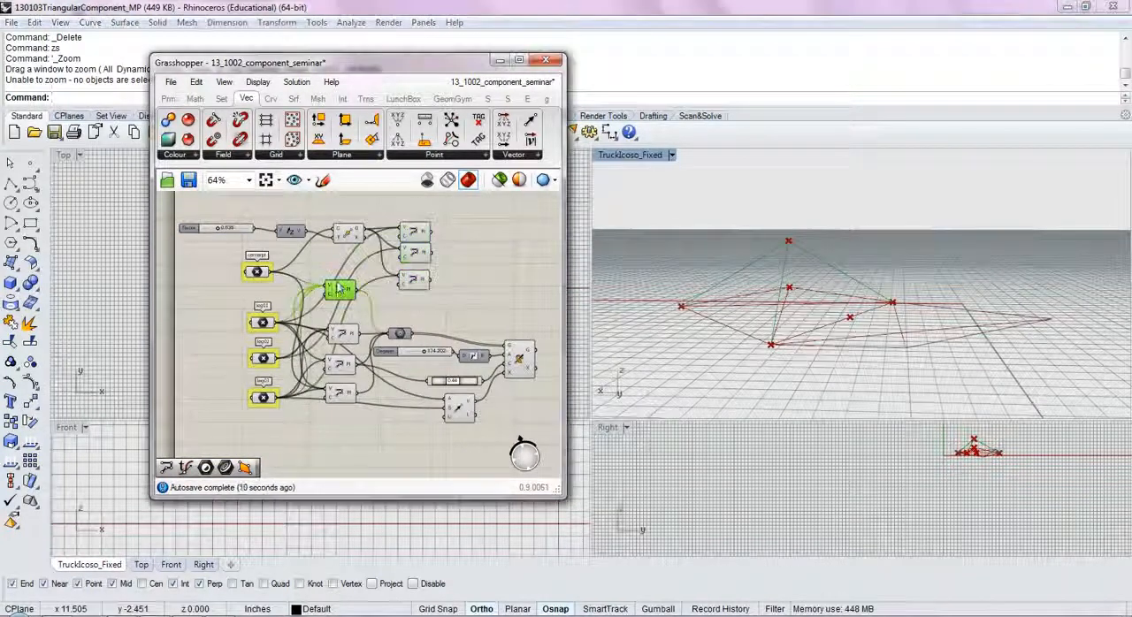
left_click(351, 338)
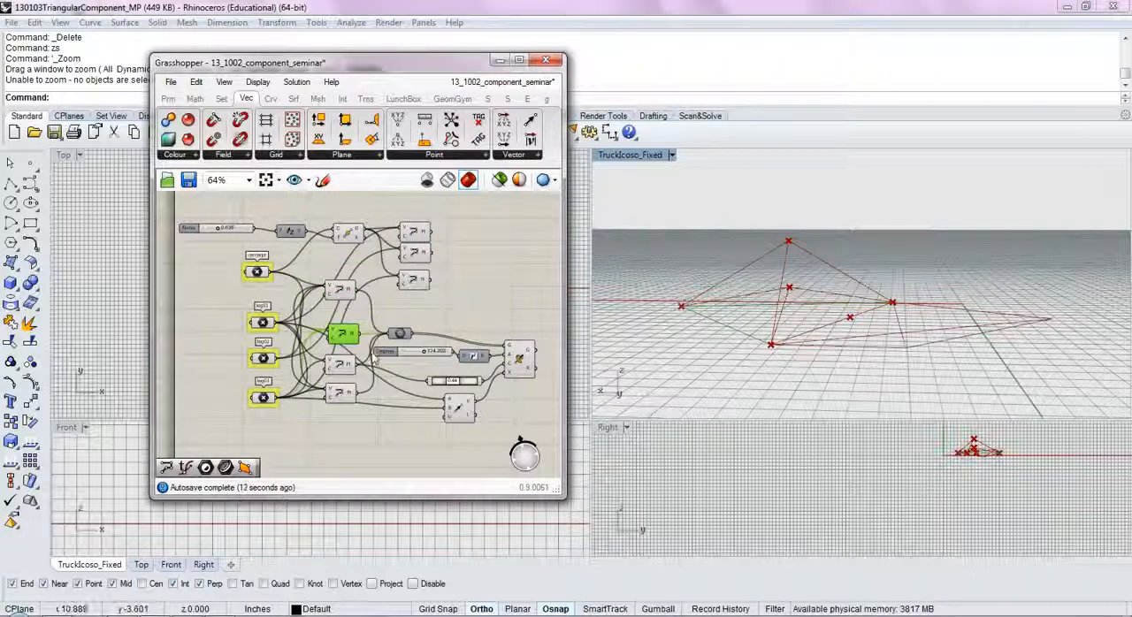
scroll(415, 340, "up", 3)
right_click_drag(699, 322, 768, 299)
left_click(285, 265)
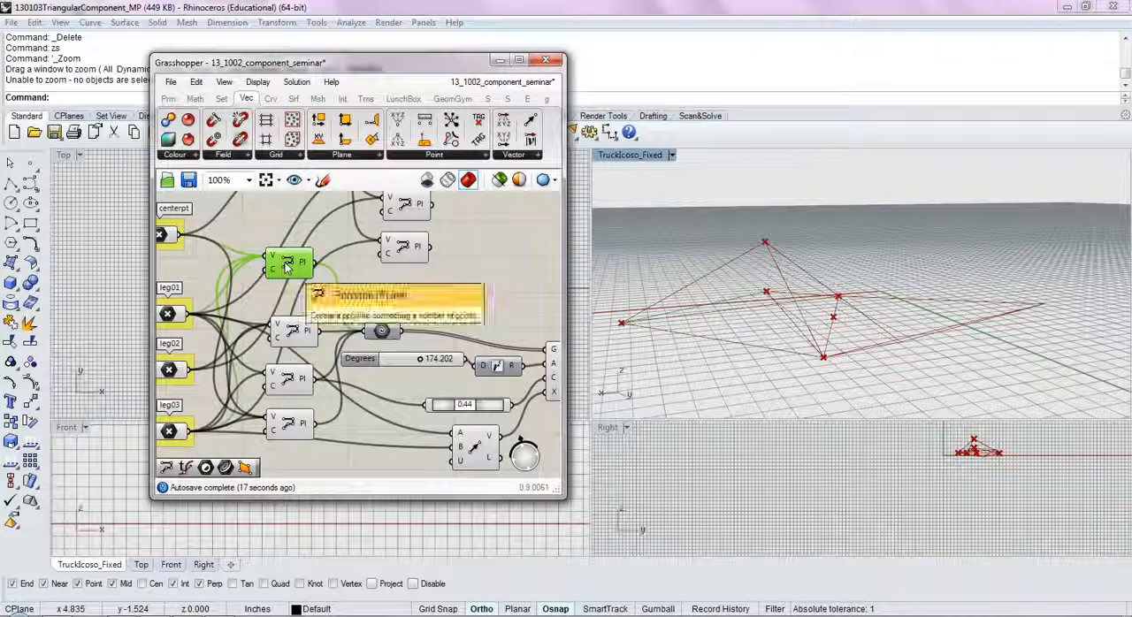
Step: Turn off the preview of the uppermost of the four original PolyLine components, the one nearest centerpt
middle_click(286, 265)
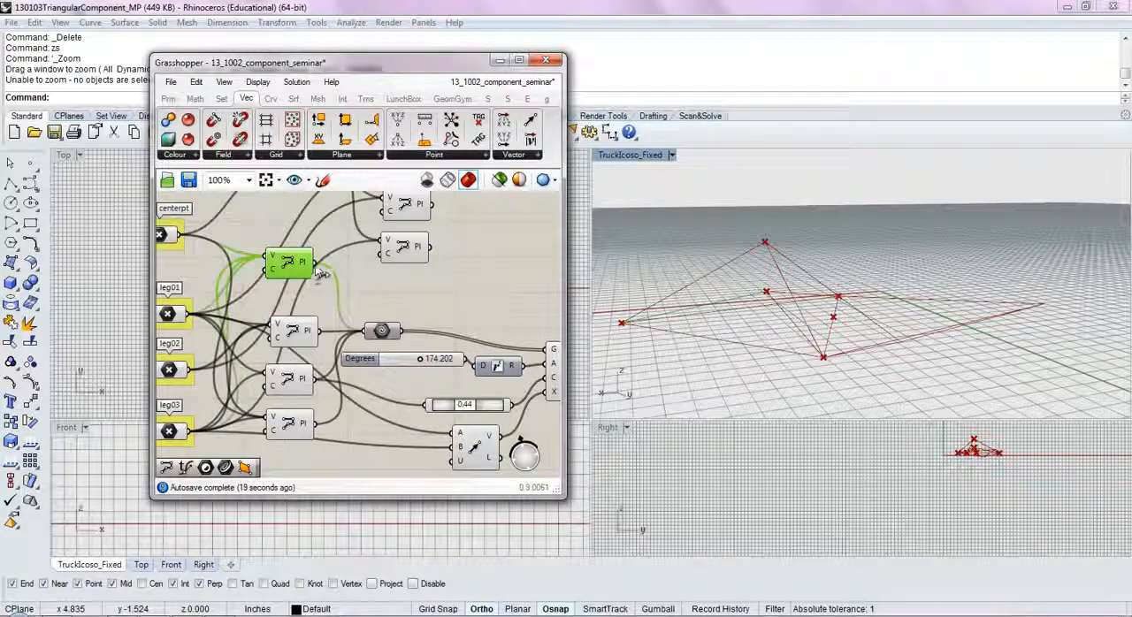
right_click_drag(644, 318, 674, 372)
middle_click(287, 267)
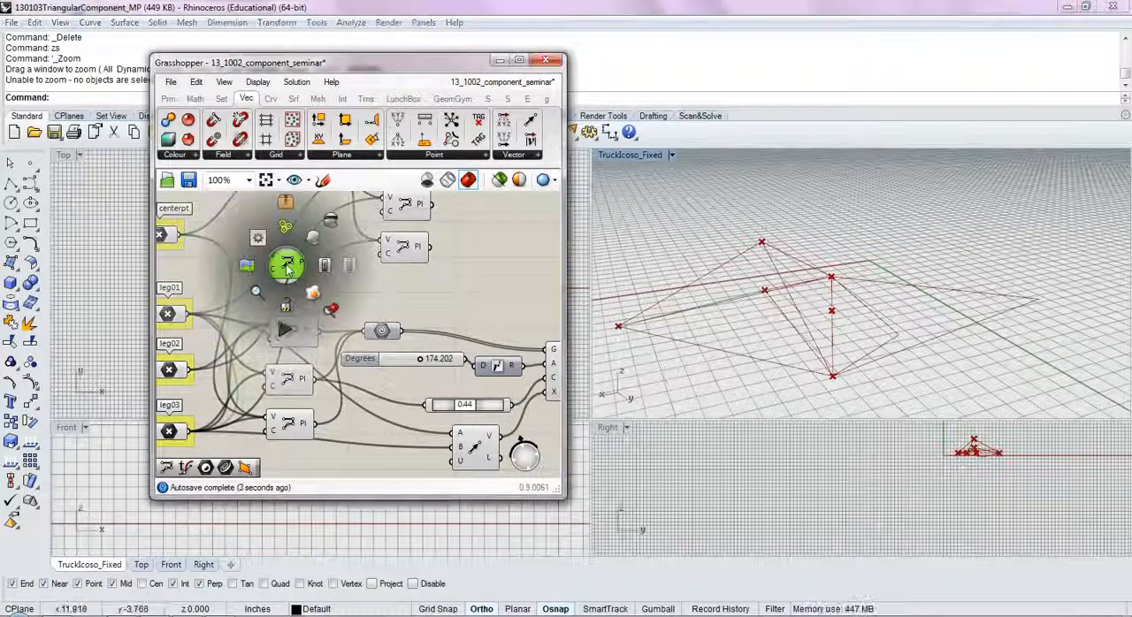
left_click(328, 227)
left_click(390, 301)
Step: Check the remaining original PolyLine components one by one and turn off the preview of the lowest one, beside leg03
right_click_drag(390, 301, 427, 282)
right_click_drag(707, 358, 713, 305)
left_click(331, 313)
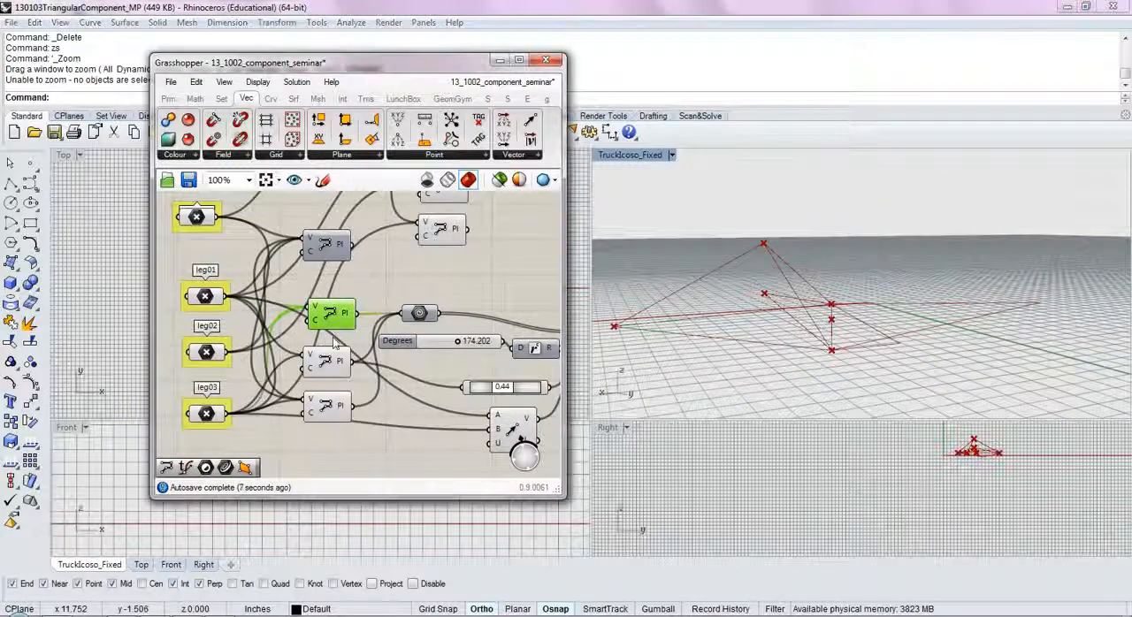
left_click(331, 364, "shift")
left_click(329, 403)
middle_click(329, 402)
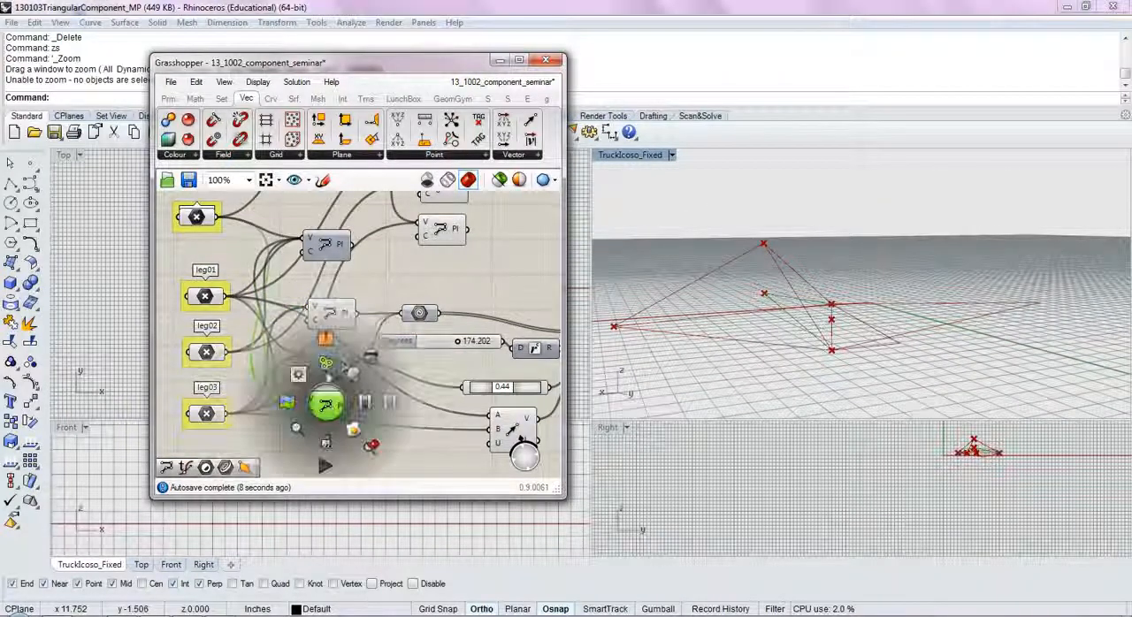
left_click(373, 387)
Step: Wire the outputs of the three new PolyLine components into the geometry parameter that feeds the rotation component
left_click_drag(375, 367, 403, 315, "ctrl")
right_click_drag(493, 248, 432, 304)
scroll(455, 290, "down", 2)
left_click_drag(416, 244, 358, 320)
left_click_drag(415, 265, 375, 346, "shift")
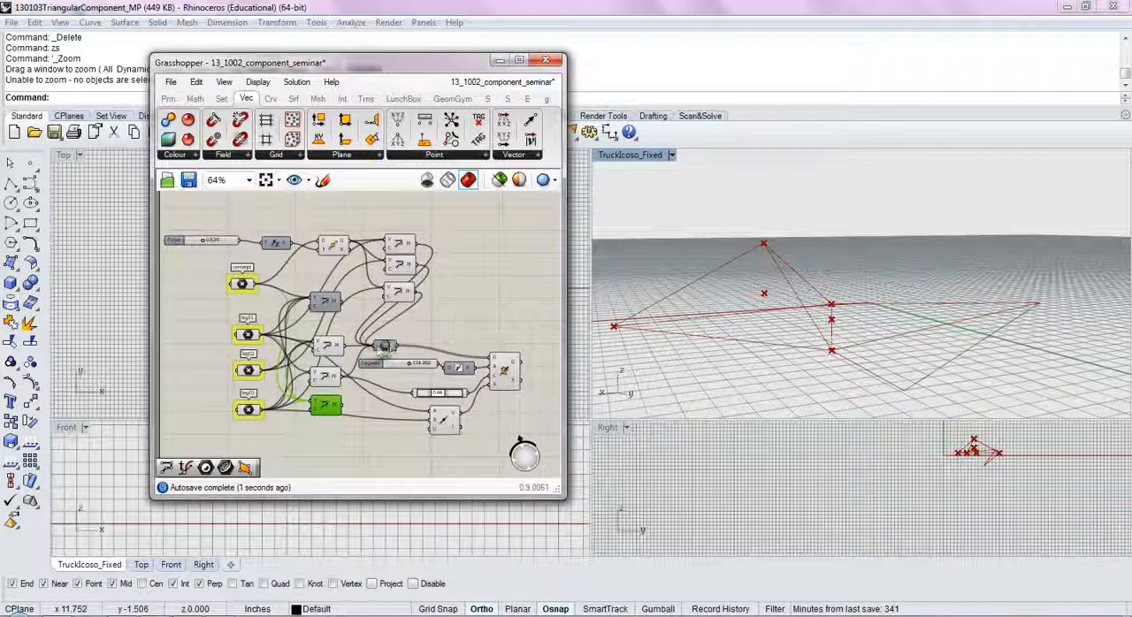
right_click_drag(811, 382, 792, 410)
left_click(331, 249)
middle_click(330, 251)
left_click(273, 232)
Step: Hide the previews of the original centerpt point and of the 0.44 point-on-curve component
left_click(248, 289)
middle_click(250, 289)
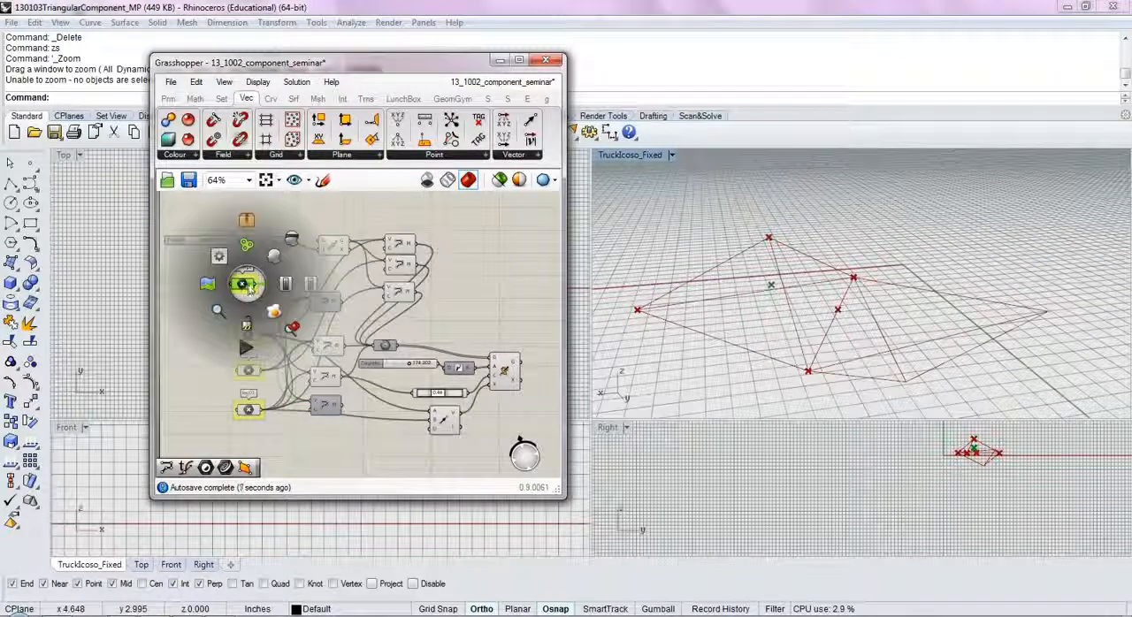
left_click(292, 239)
left_click(313, 227)
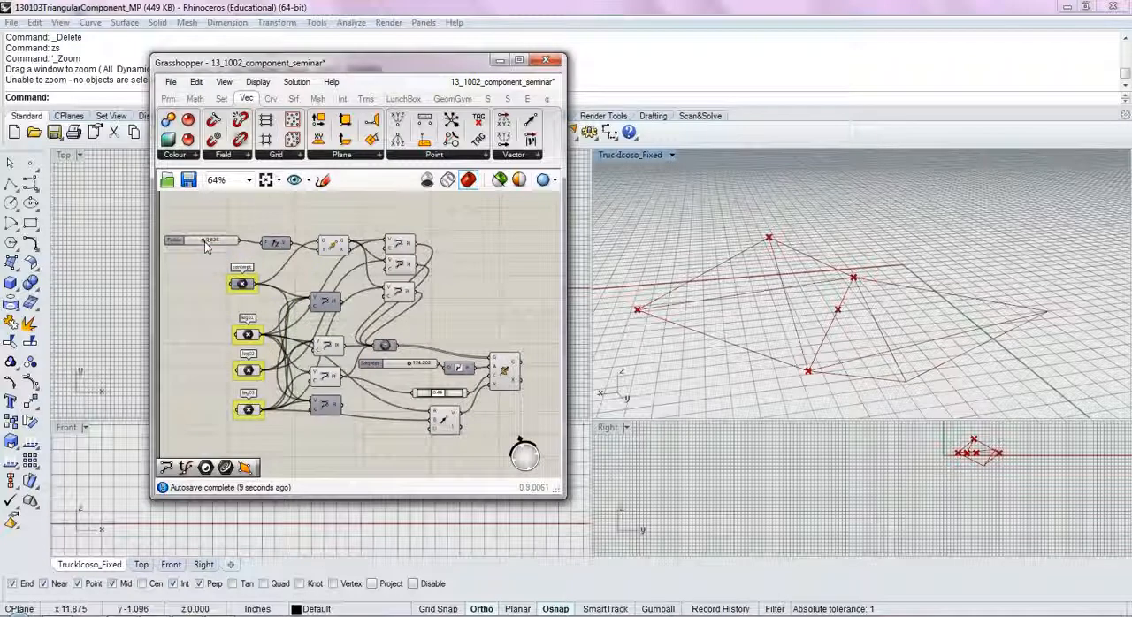
left_click(423, 393)
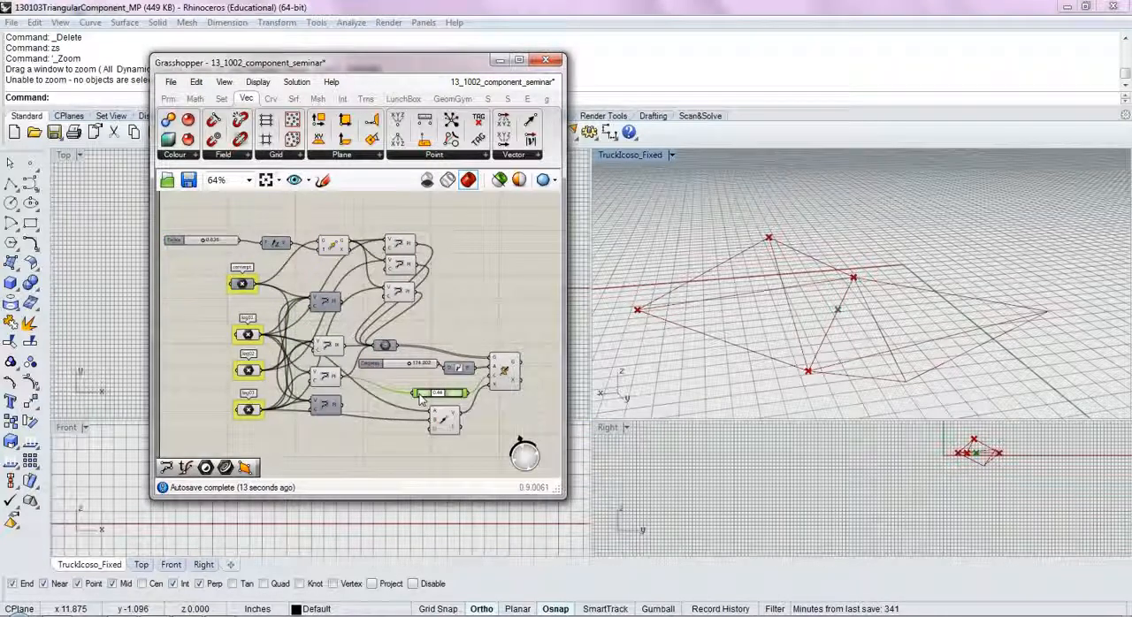
middle_click(421, 393)
left_click(461, 348)
left_click(480, 301)
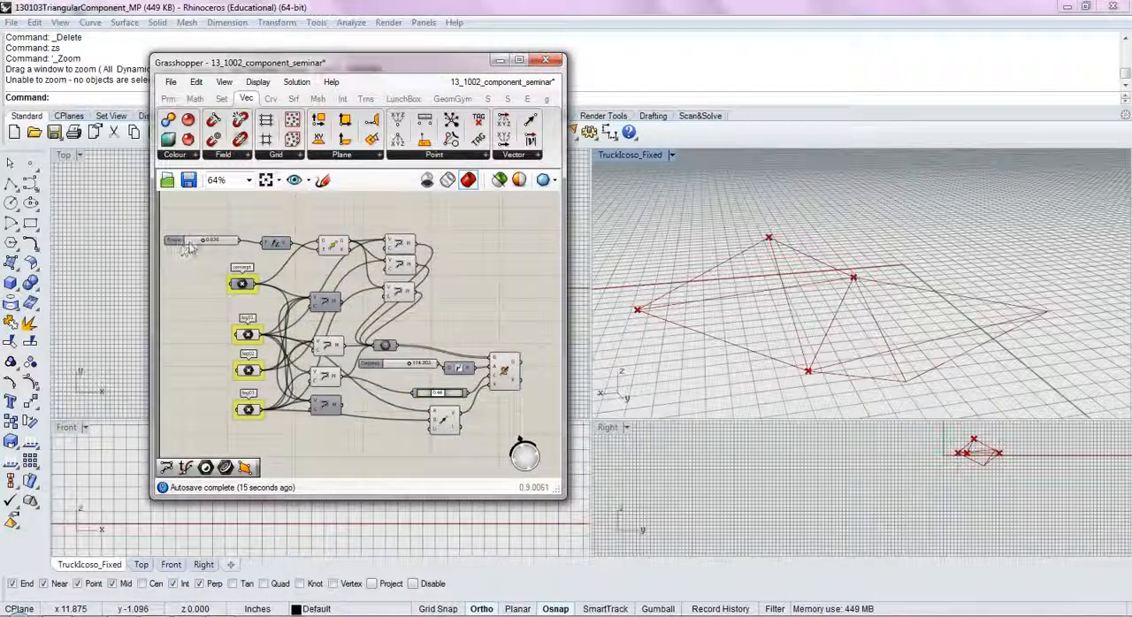
Step: Raise the Factor slider to about 1.4 and lower the rotation's Degrees slider to about 146
mouse_move(205, 244)
left_mouse_down()
mouse_move(192, 252)
mouse_move(221, 256)
left_mouse_up()
left_click_drag(410, 364, 407, 381)
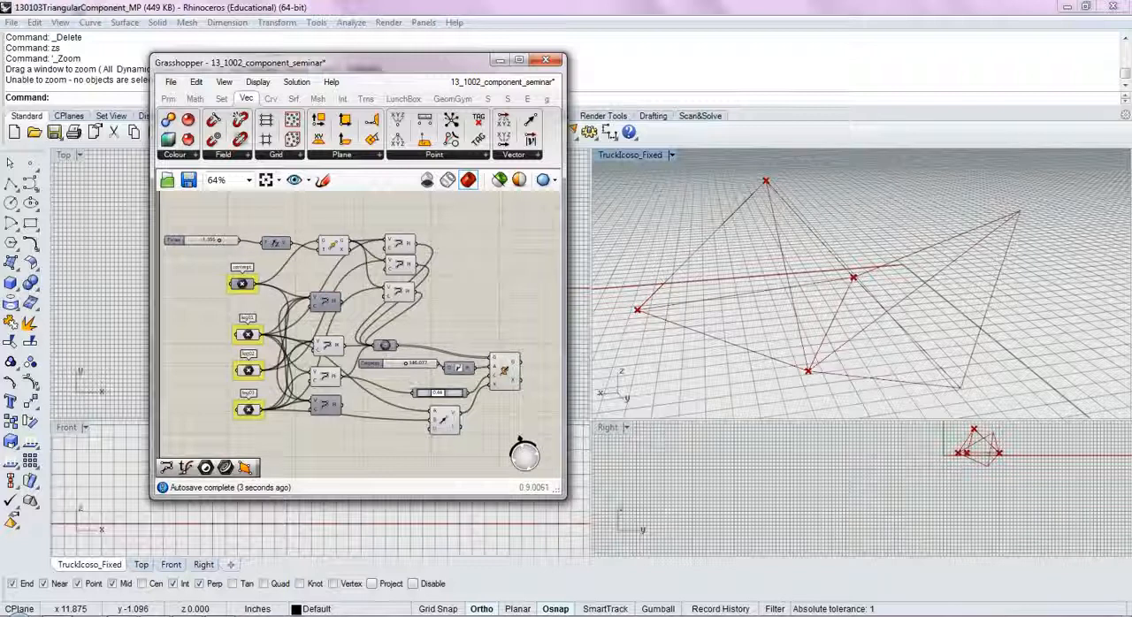